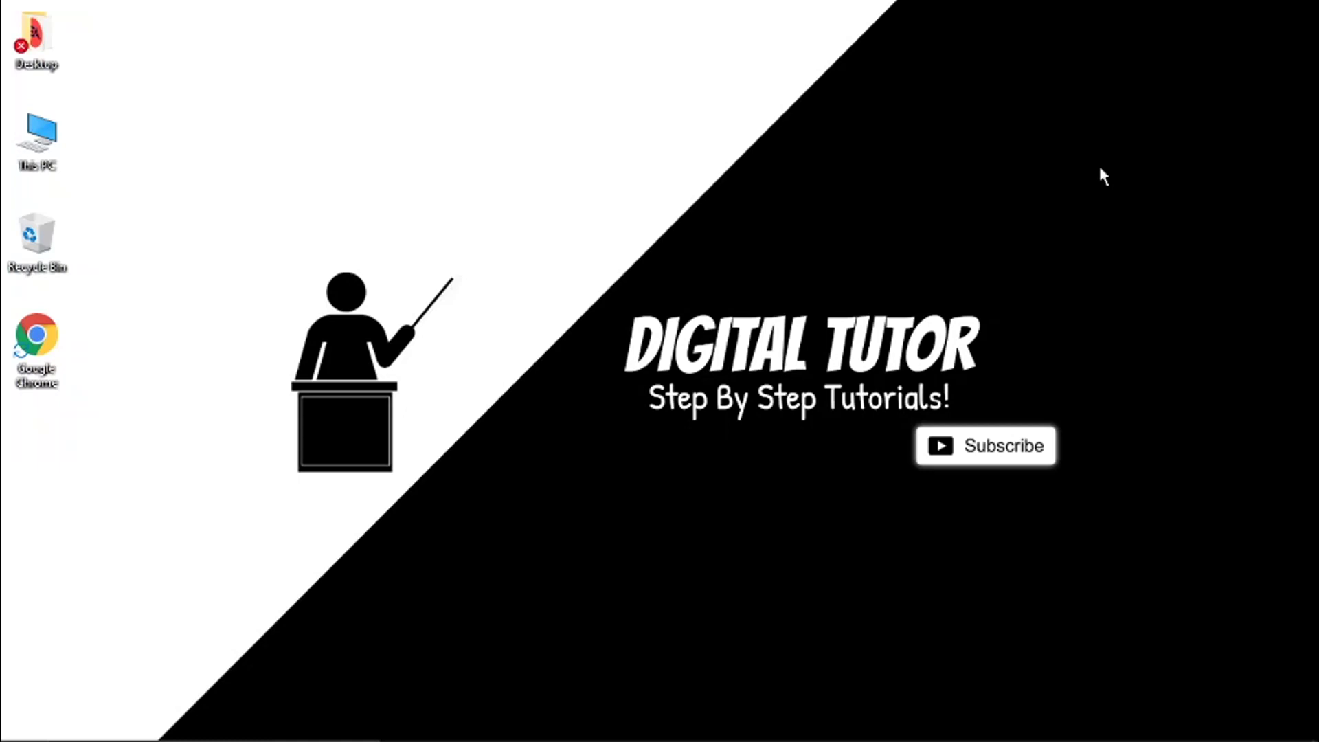
- Load the discord.com homepage in Google Chrome
{"action": "mouse_move", "coordinate": [481, 738]}
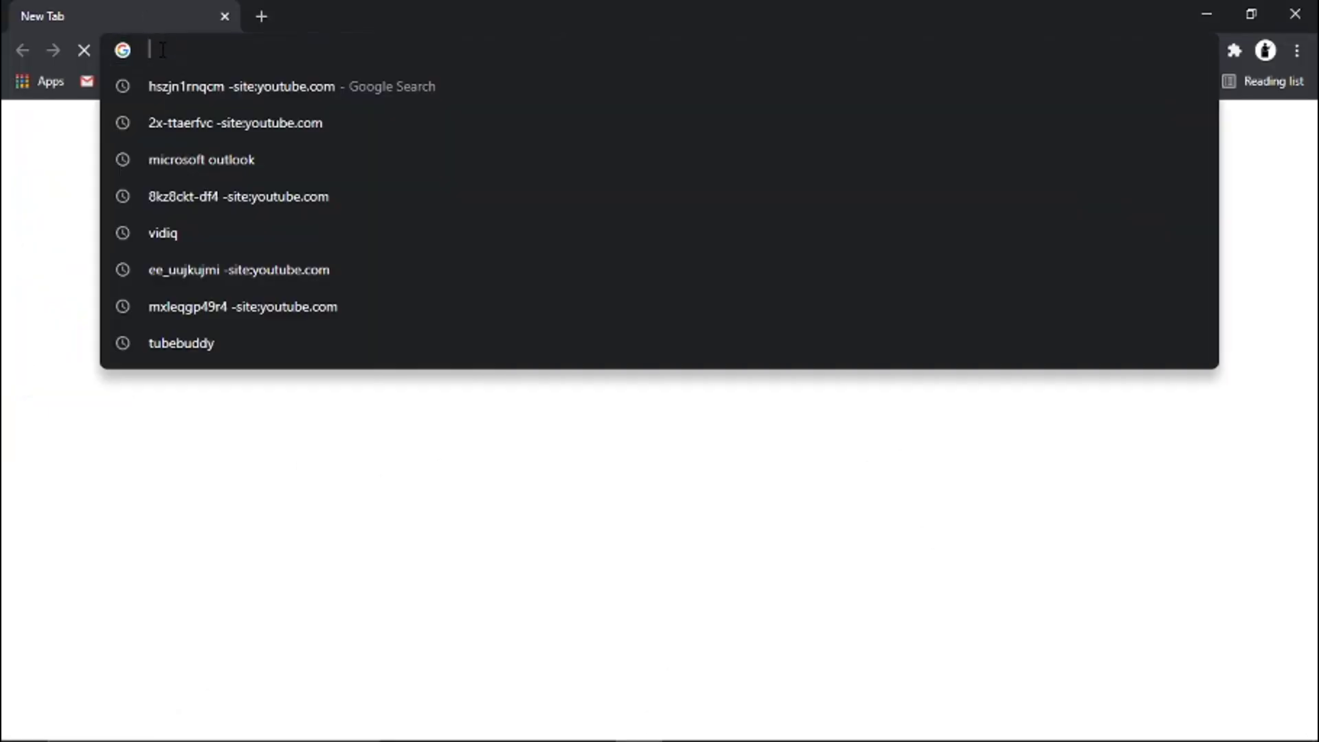
{"action": "type", "text": "discord."}
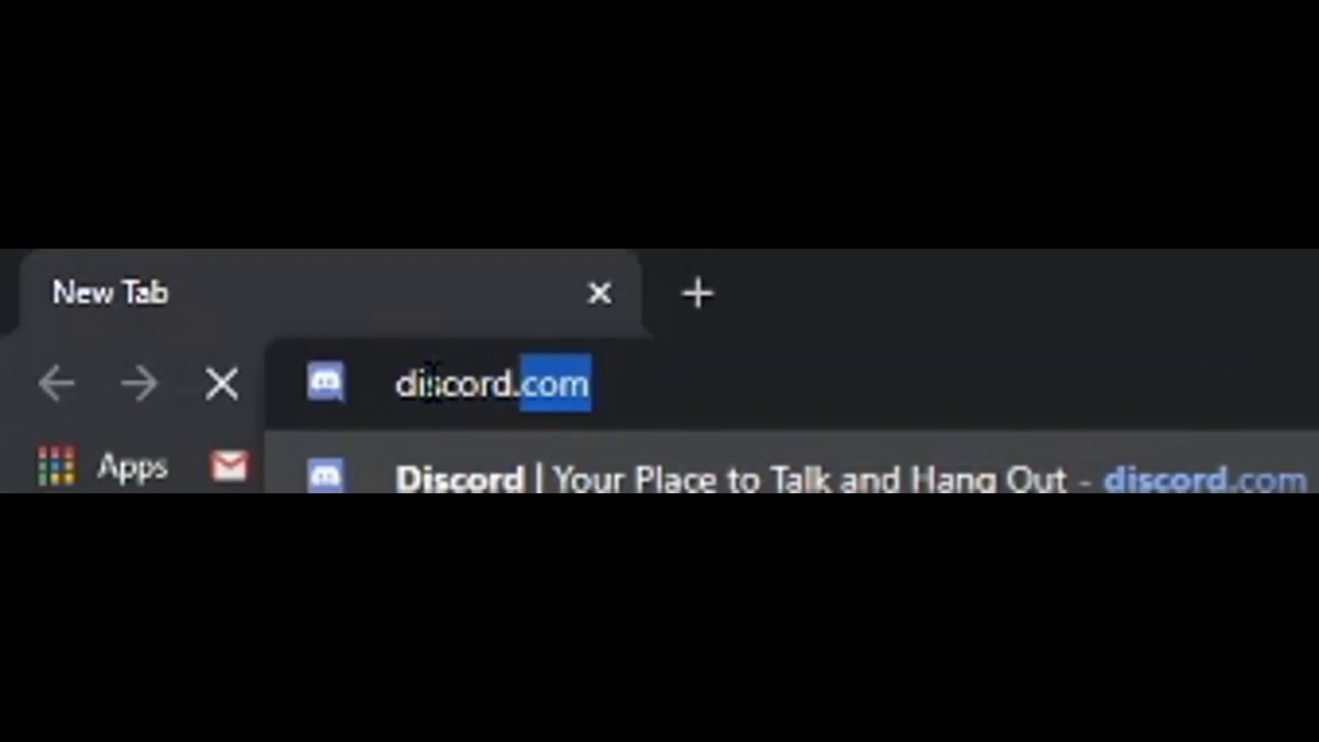
{"action": "type", "text": "com"}
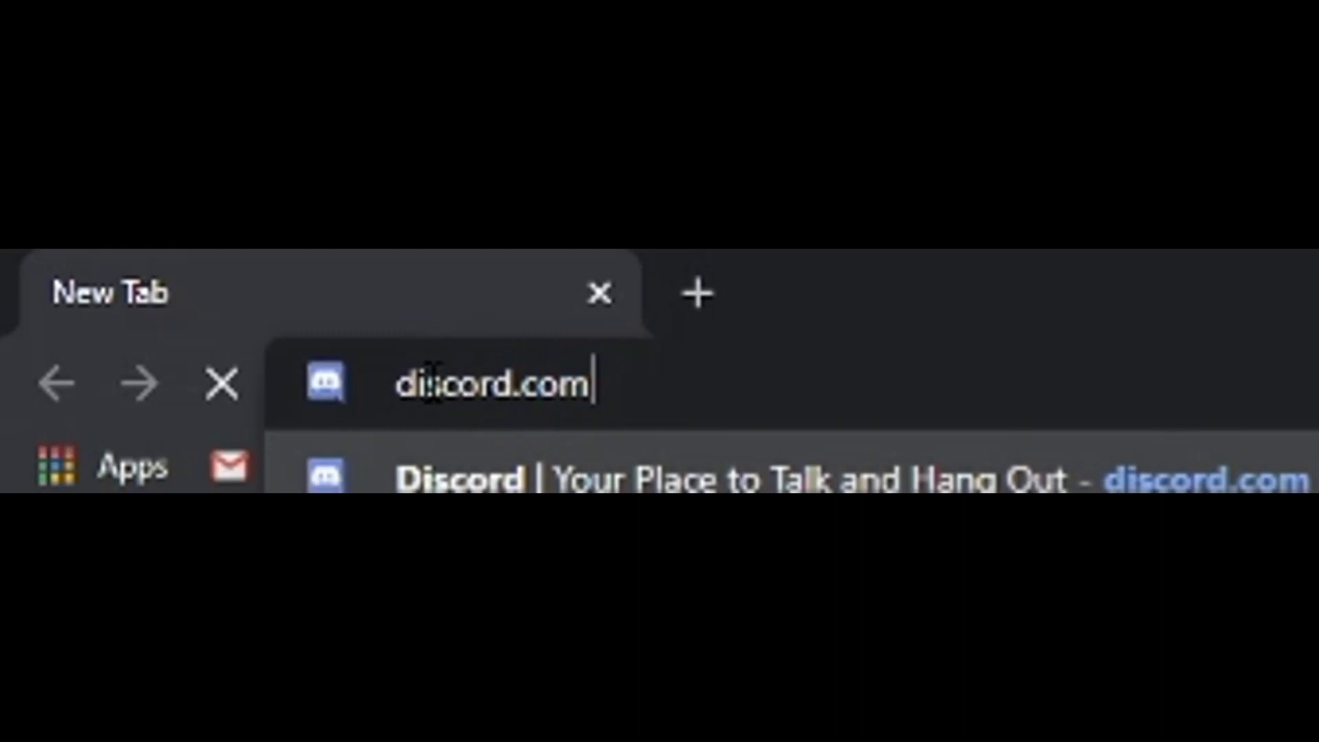
{"action": "key", "text": "Return"}
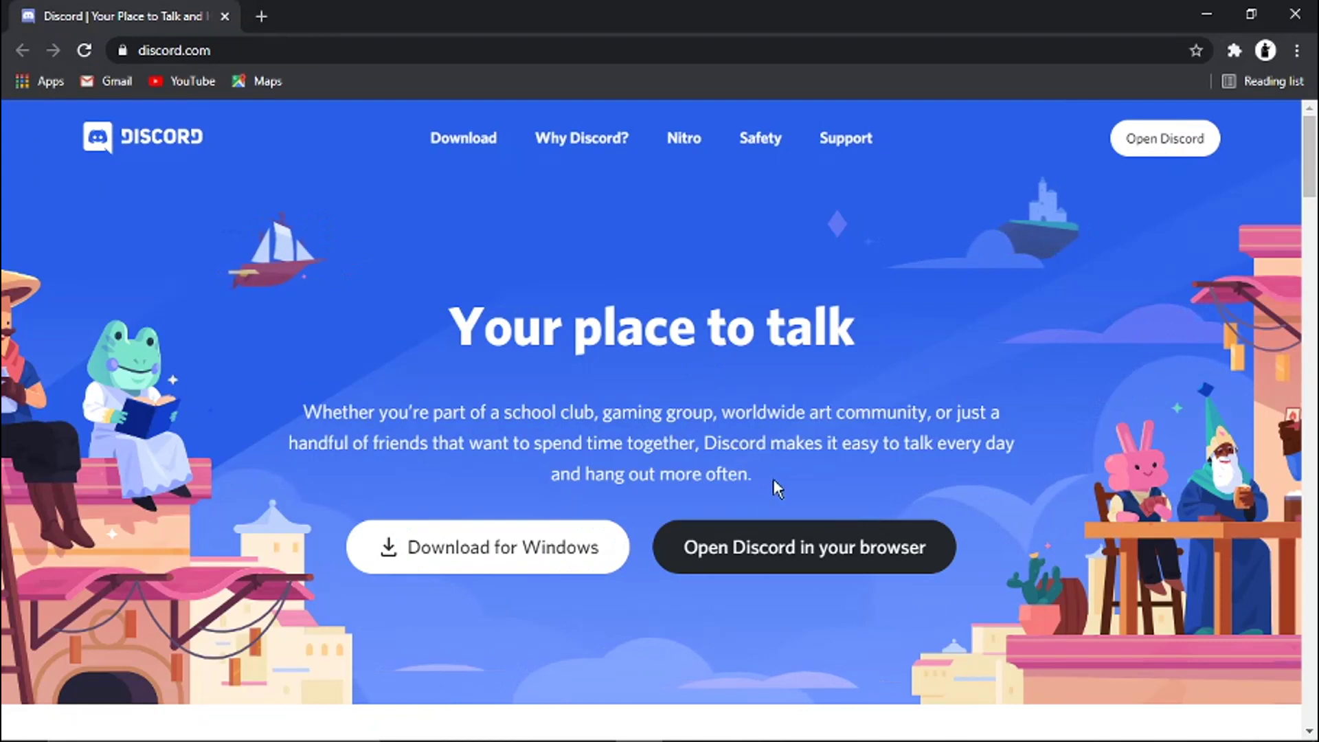
{"action": "left_click", "coordinate": [509, 576]}
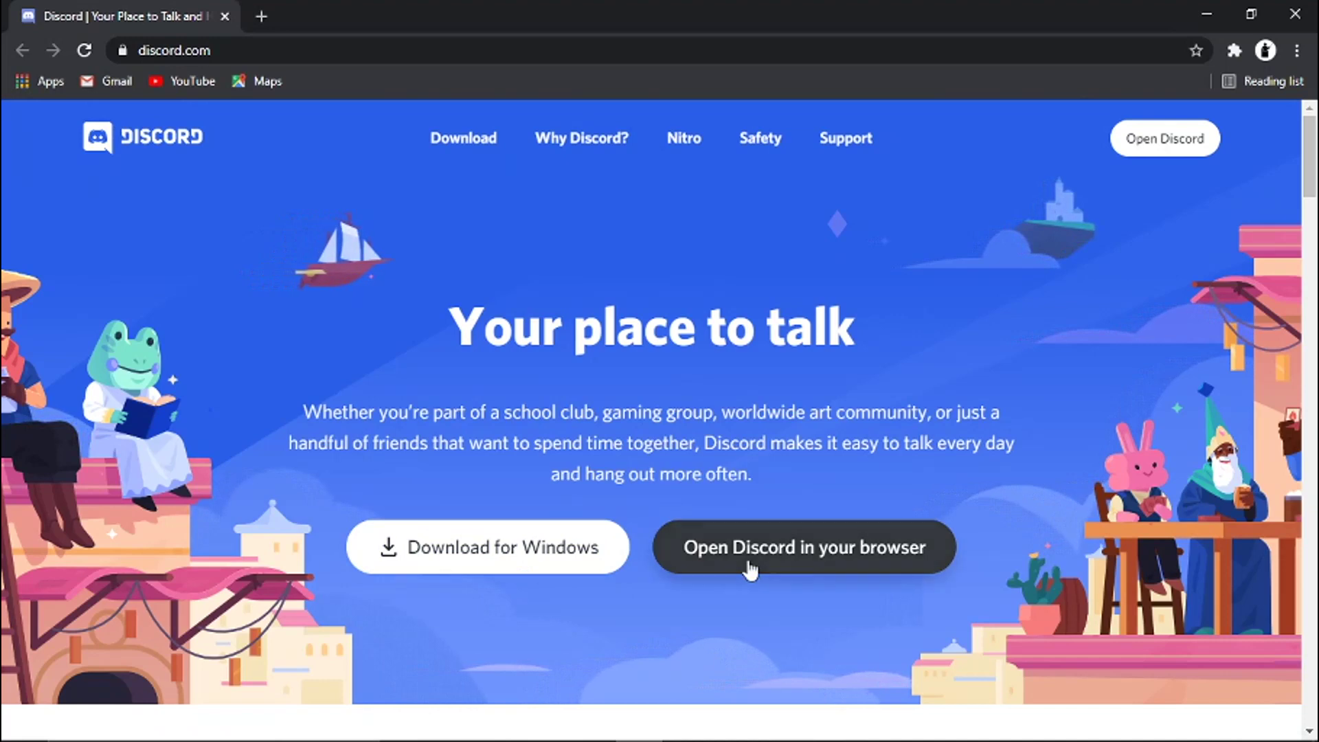
- Open Discord in the browser to reach its login page
{"action": "left_click", "coordinate": [789, 562]}
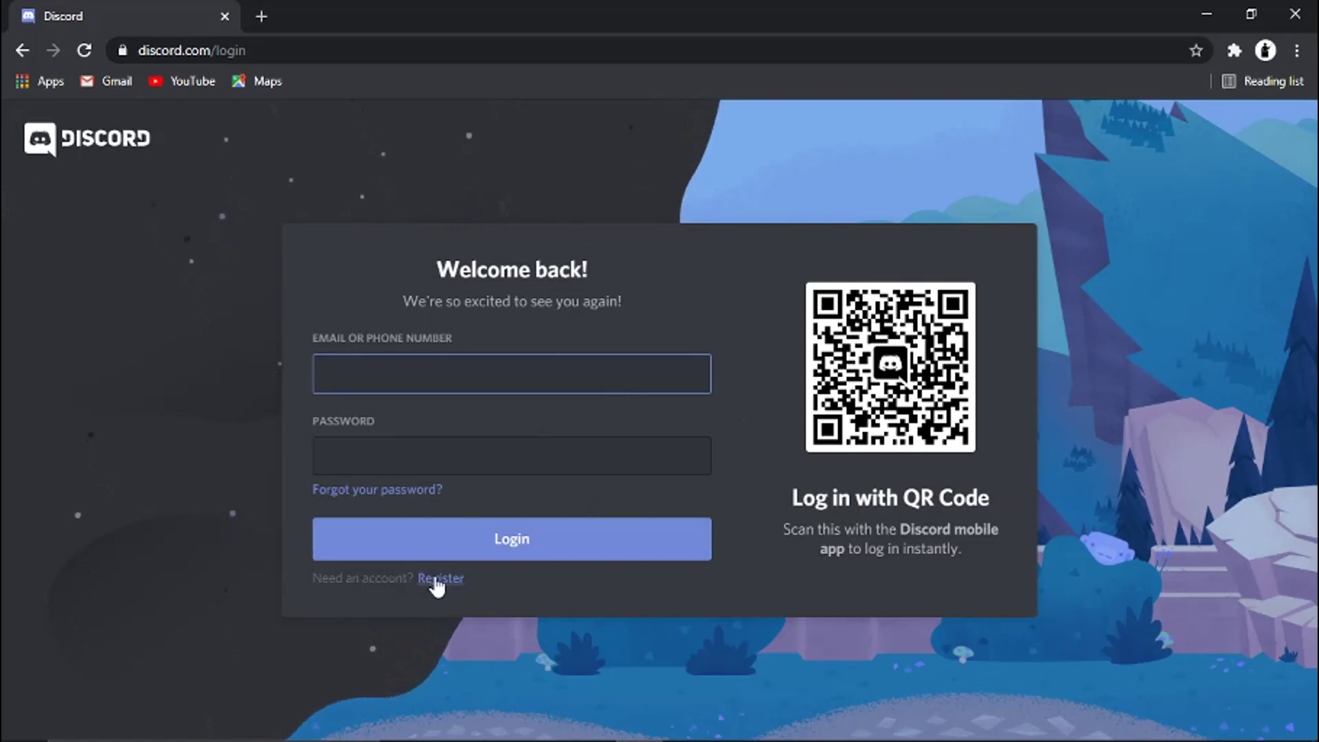
- Switch to registration and enter the e-mail address, username and account password
{"action": "left_click", "coordinate": [436, 579]}
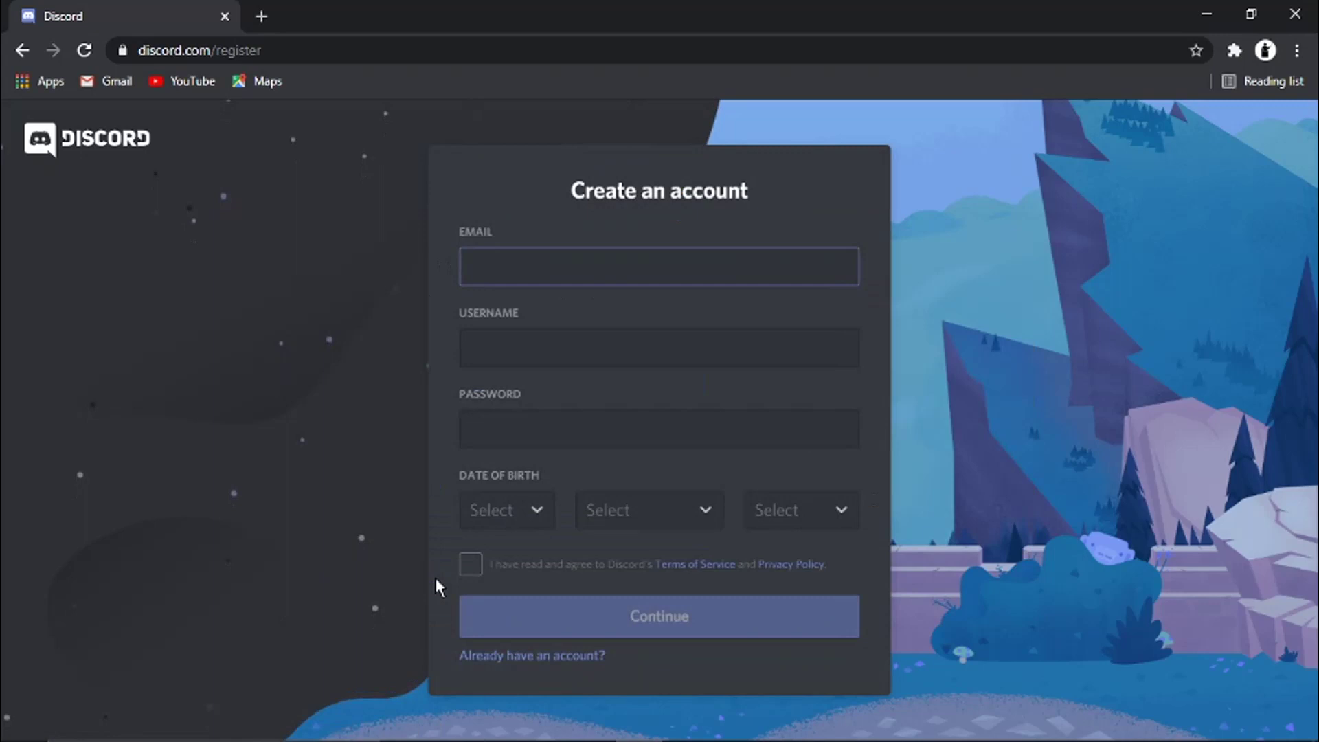
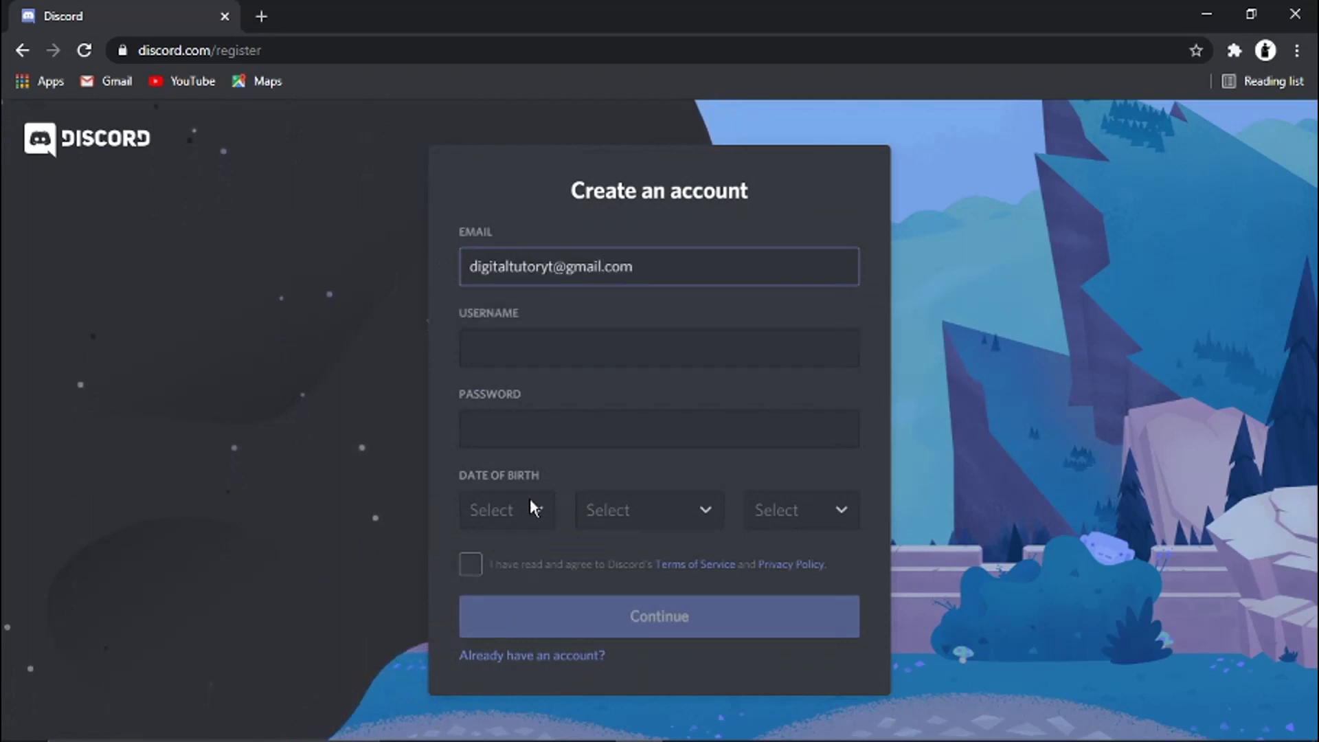
{"action": "key", "text": "Tab"}
{"action": "type", "text": "digitaltutoryt"}
{"action": "left_click", "coordinate": [496, 440]}
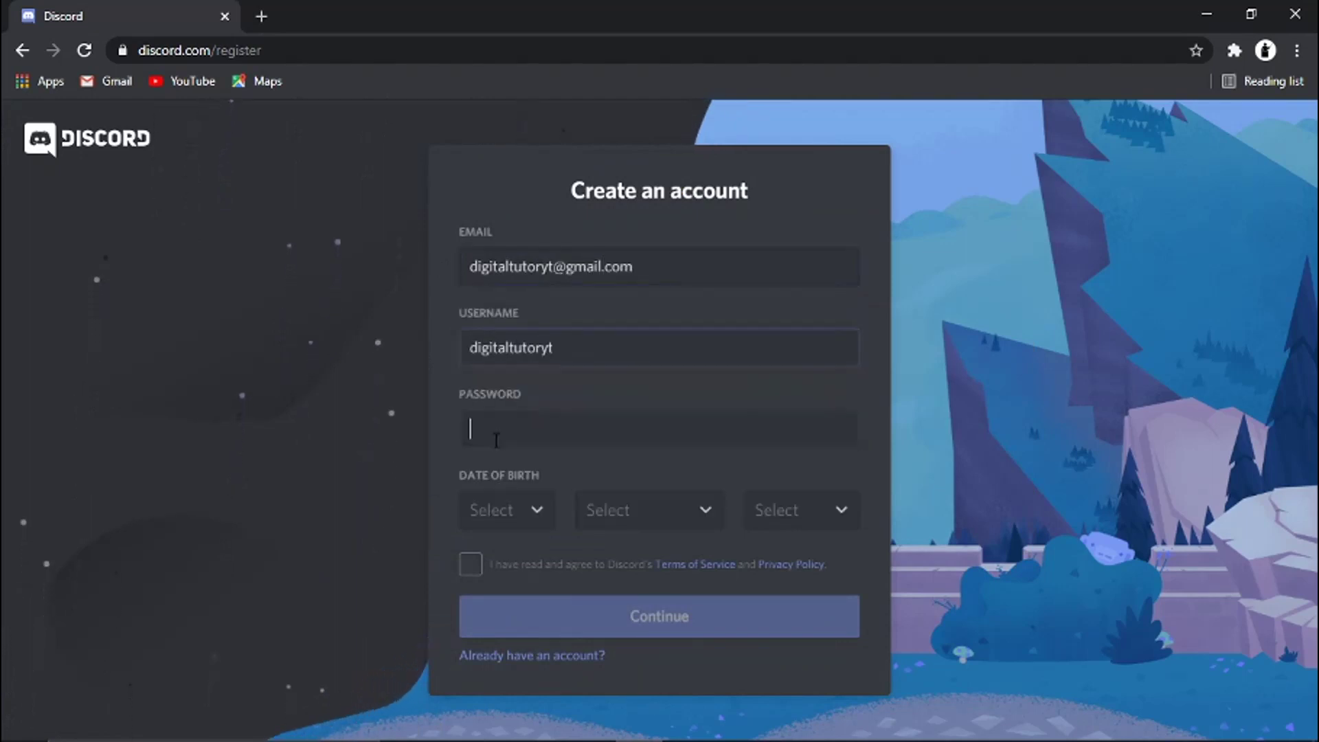
{"action": "type", "text": "*********"}
{"action": "left_click", "coordinate": [501, 520]}
{"action": "type", "text": "4"}
{"action": "key", "text": "Tab"}
{"action": "left_click", "coordinate": [628, 518]}
{"action": "left_click", "coordinate": [618, 418]}
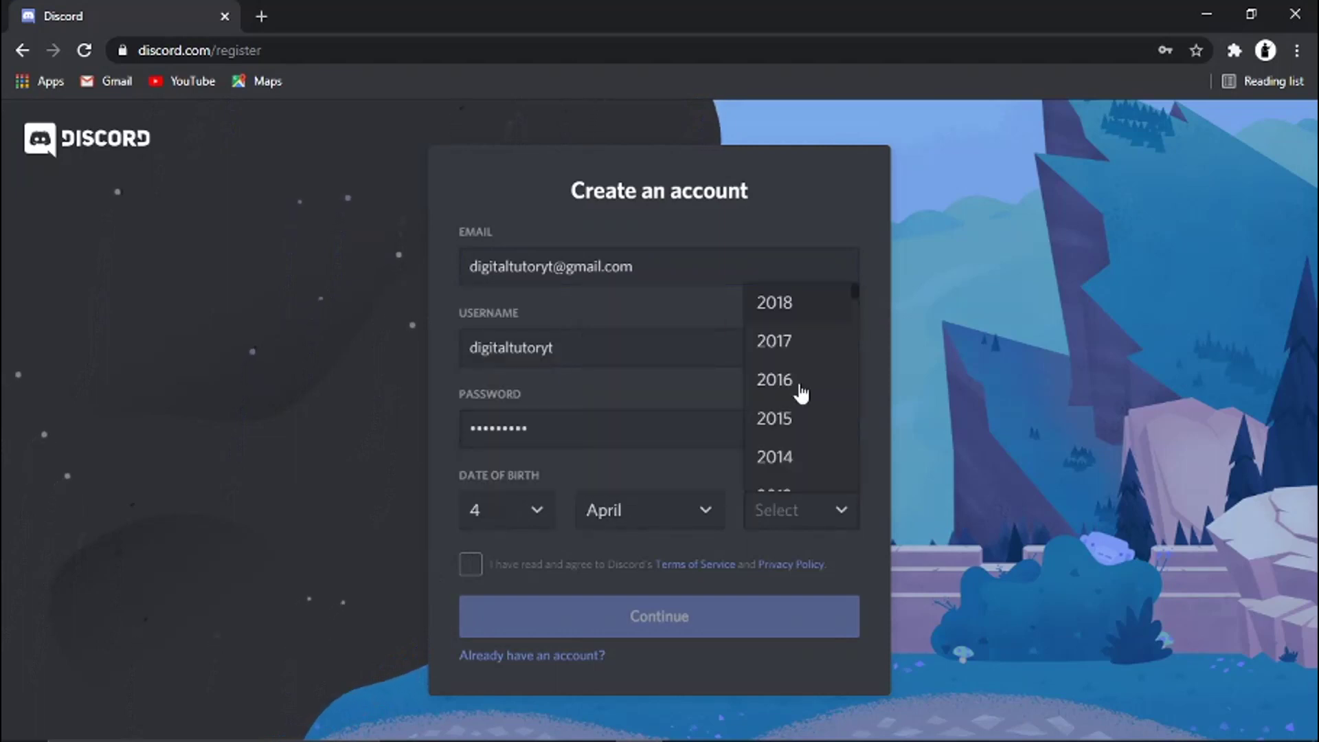
{"action": "left_click_drag", "start_coordinate": [855, 294], "coordinate": [854, 360]}
{"action": "left_click", "coordinate": [773, 343]}
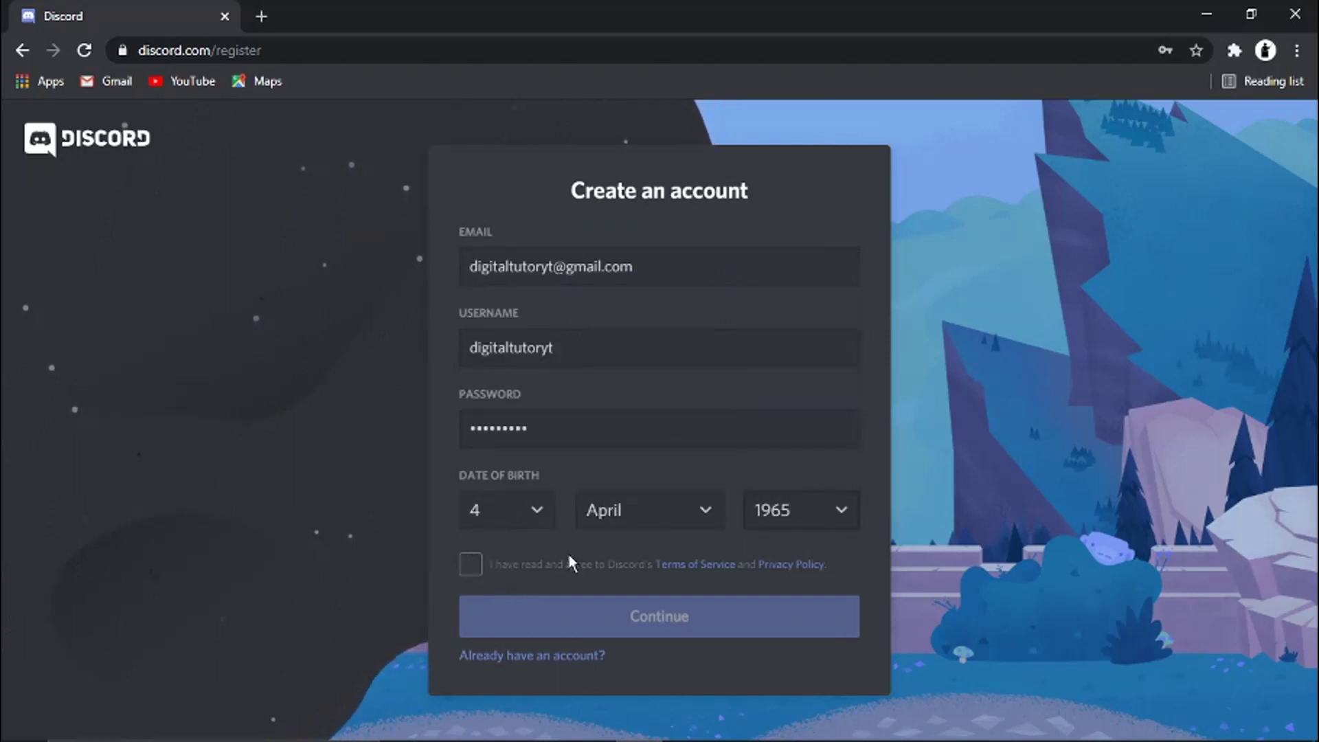
{"action": "left_click", "coordinate": [470, 577]}
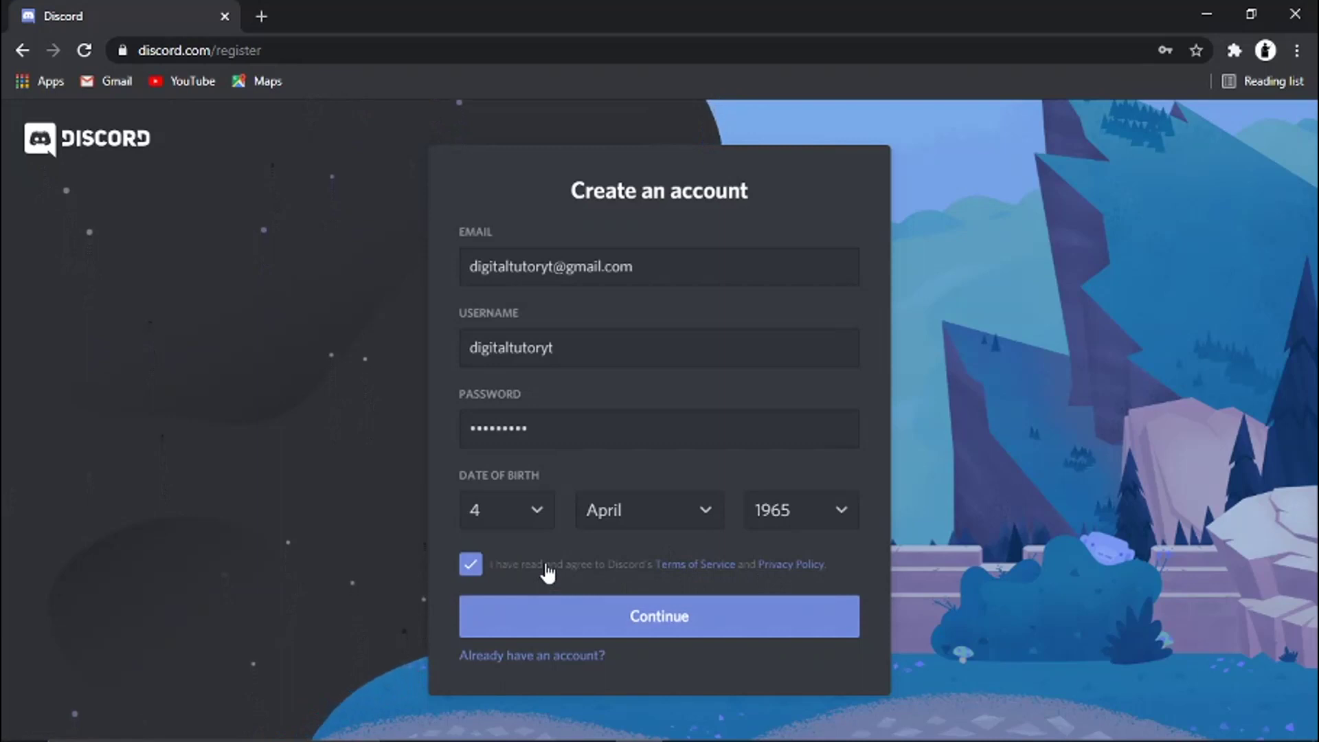
- Submit the sign-up form, which returns a 'Password is too weak' warning
{"action": "left_click", "coordinate": [574, 629]}
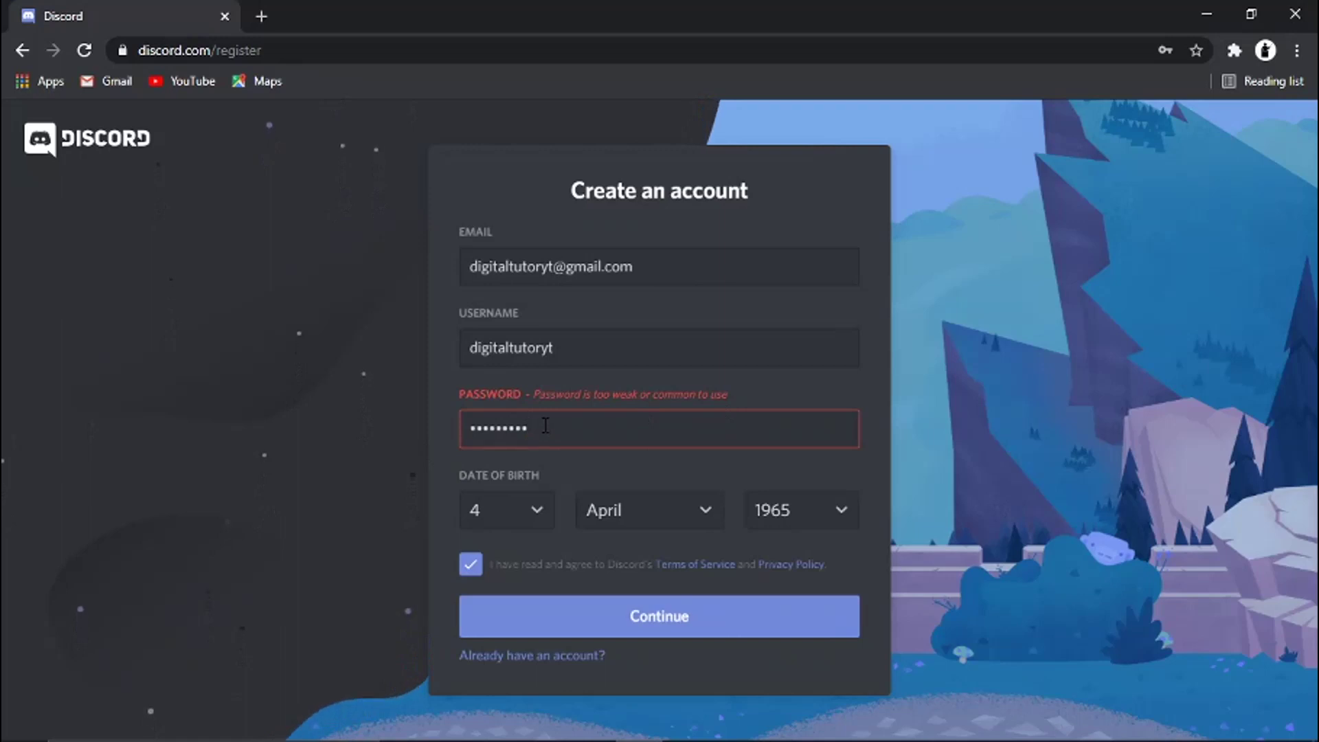
- Append '1' to the password, resubmit to create the account, and close the first-server prompt
{"action": "type", "text": "1"}
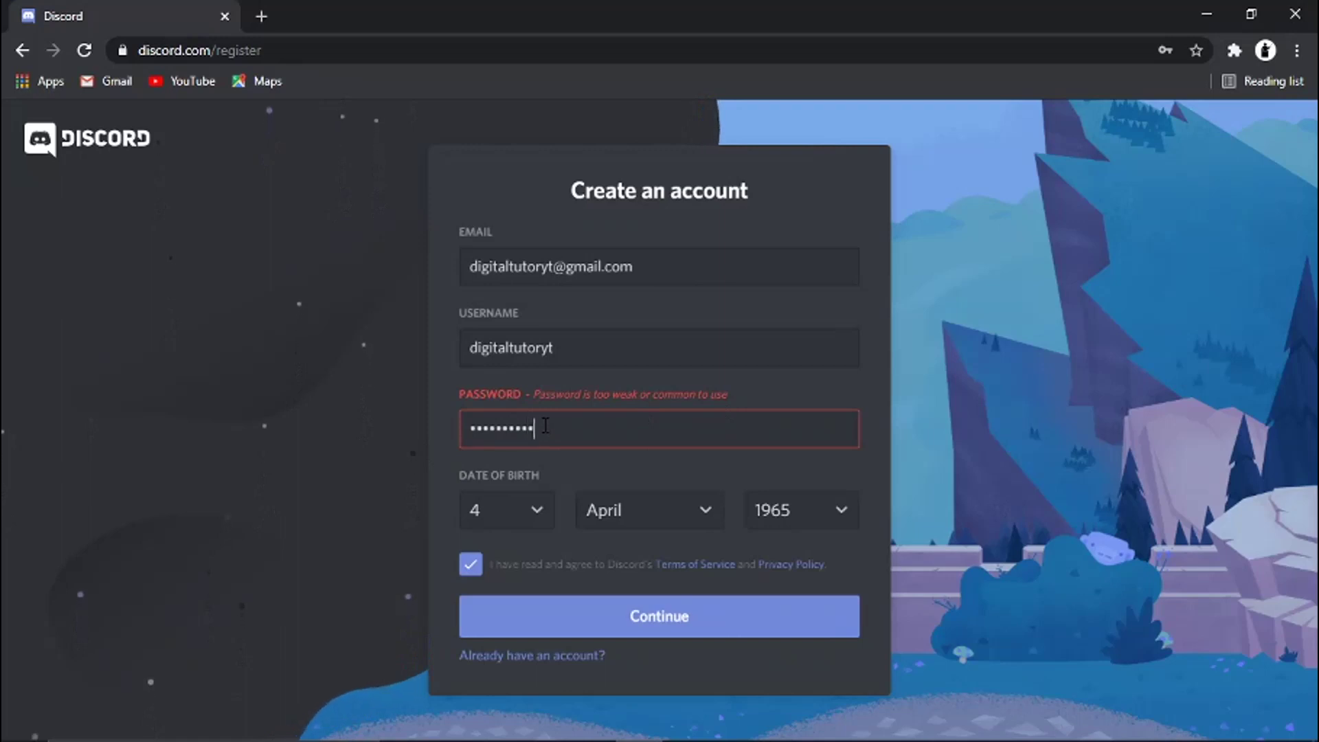
{"action": "left_click", "coordinate": [633, 622]}
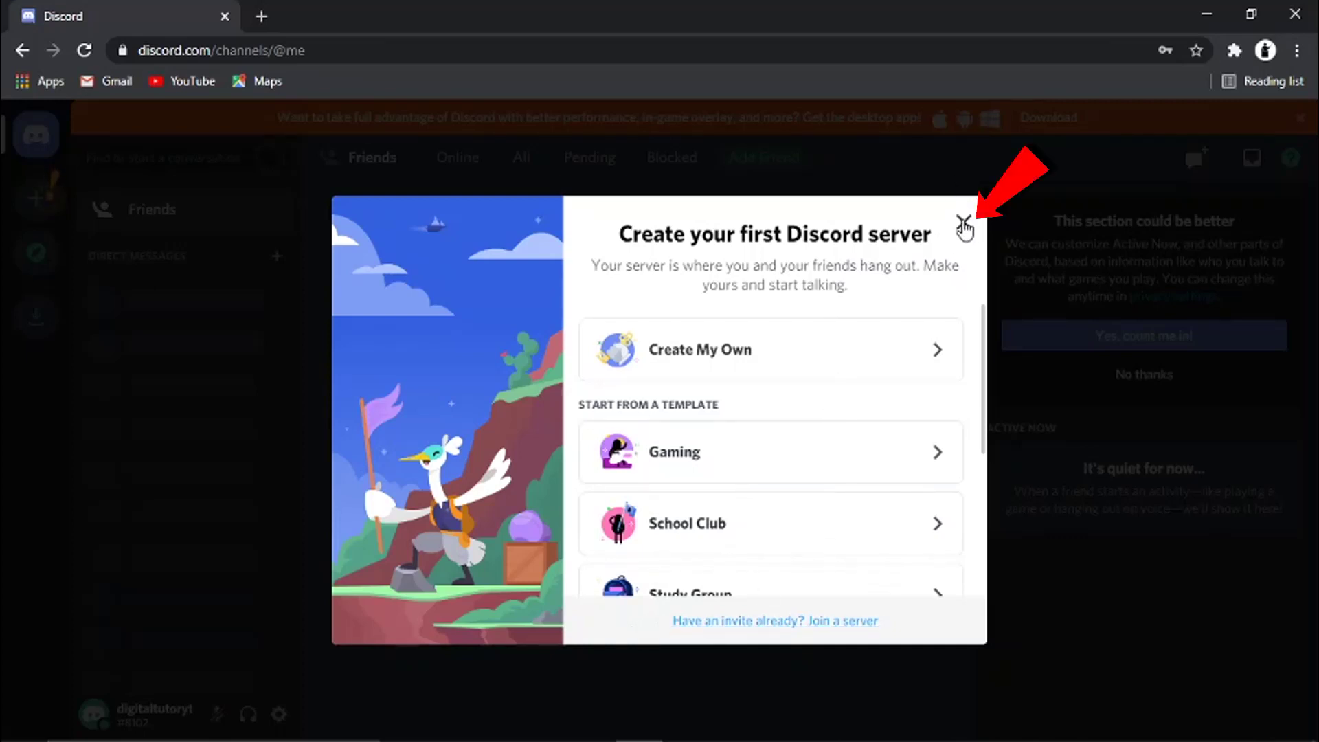
{"action": "left_click", "coordinate": [963, 224]}
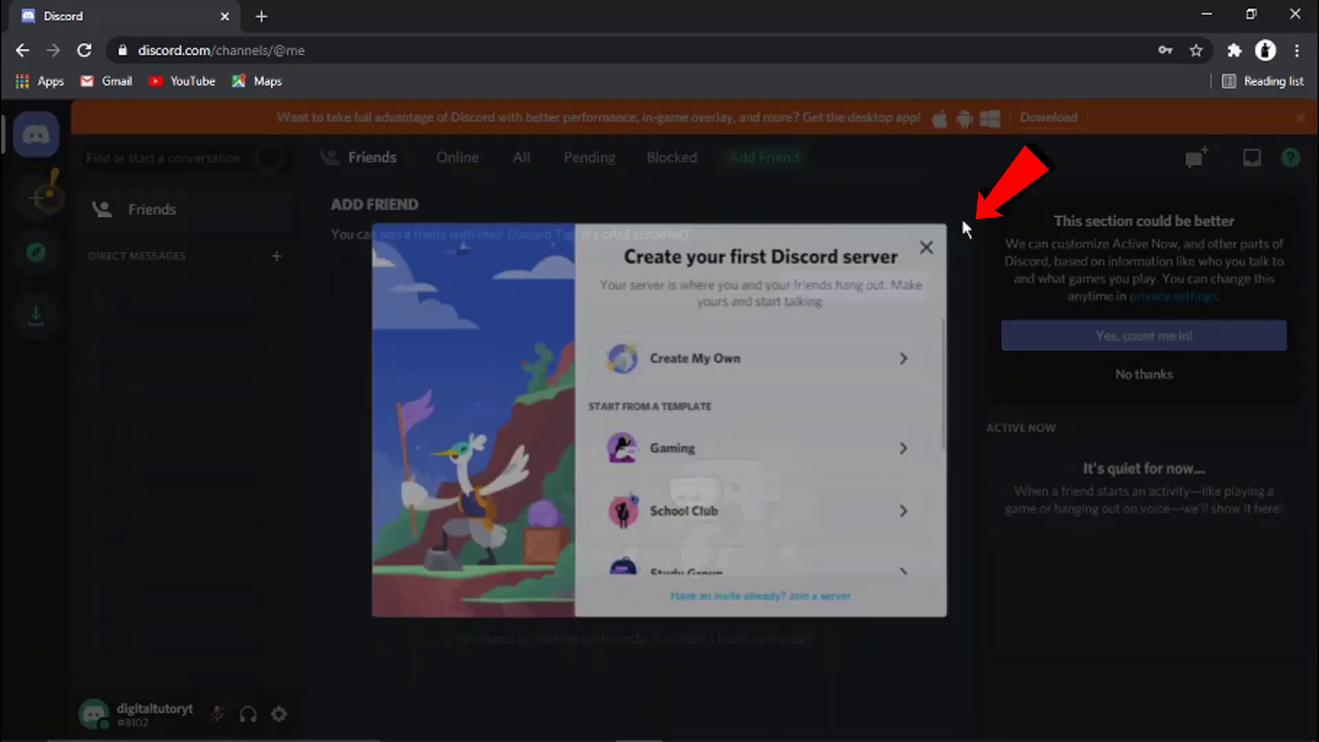